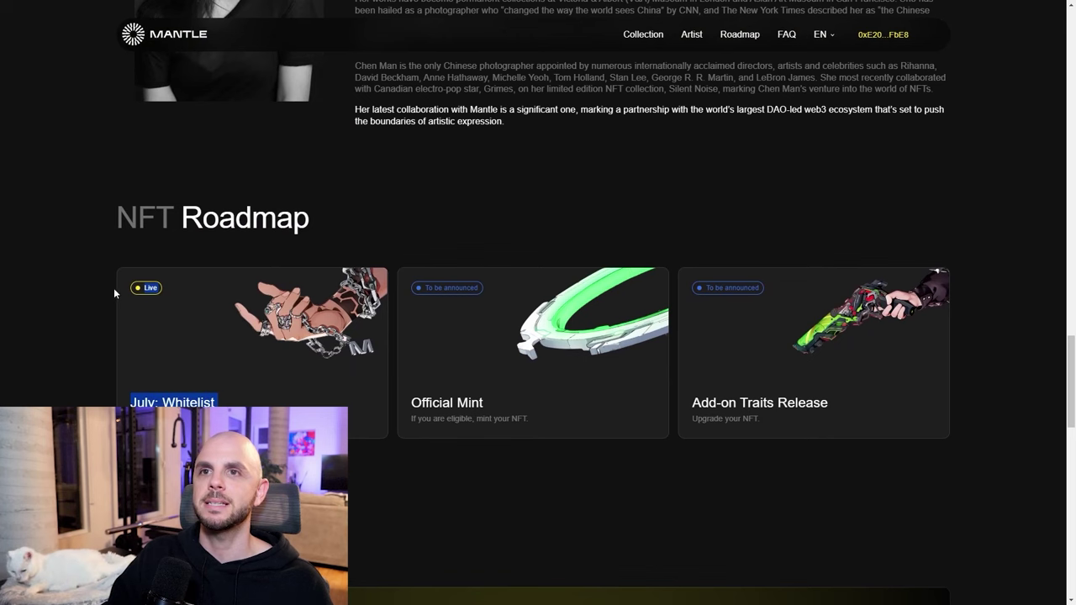
Review the Citizens of Mantle page's roadmap, citizen benefits and avatar traits, along with the NFT waitlist form.
click(102, 250)
scroll(102, 249, up, 10)
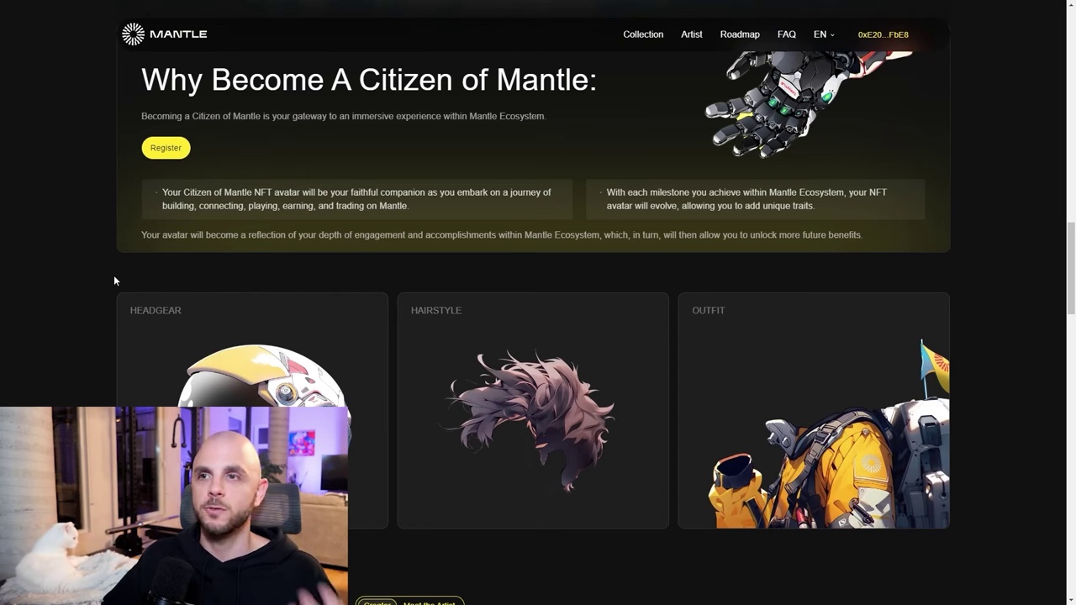
scroll(114, 276, up, 10)
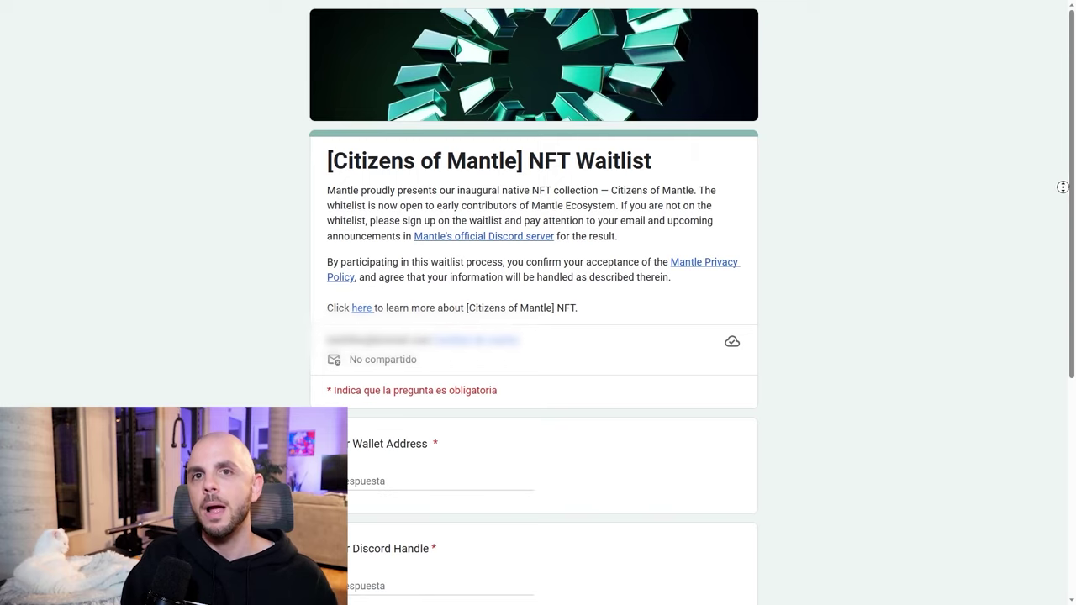
scroll(1062, 186, down, 2)
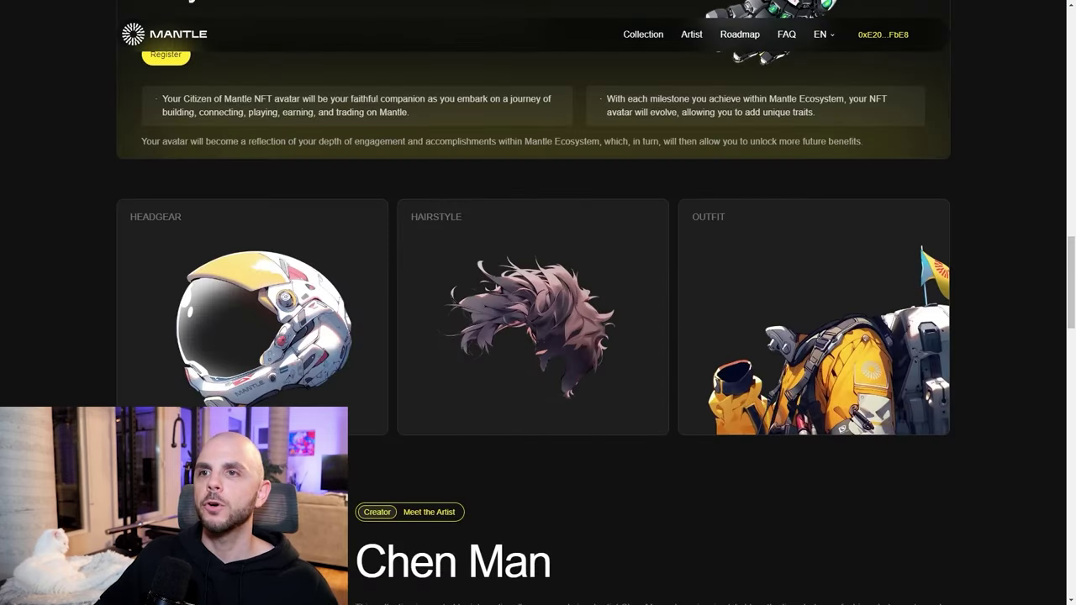
scroll(378, 432, down, 7)
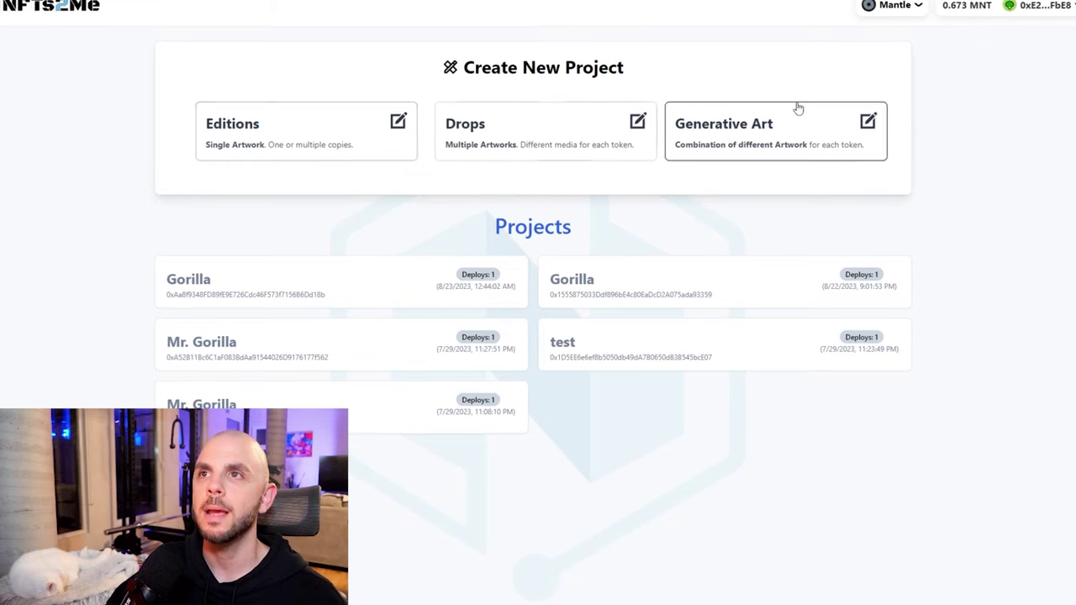
Create an edition project named Gorilla2 with token symbol gorilla and description cg, and add the gorilla portrait as artwork.
click(320, 141)
click(309, 164)
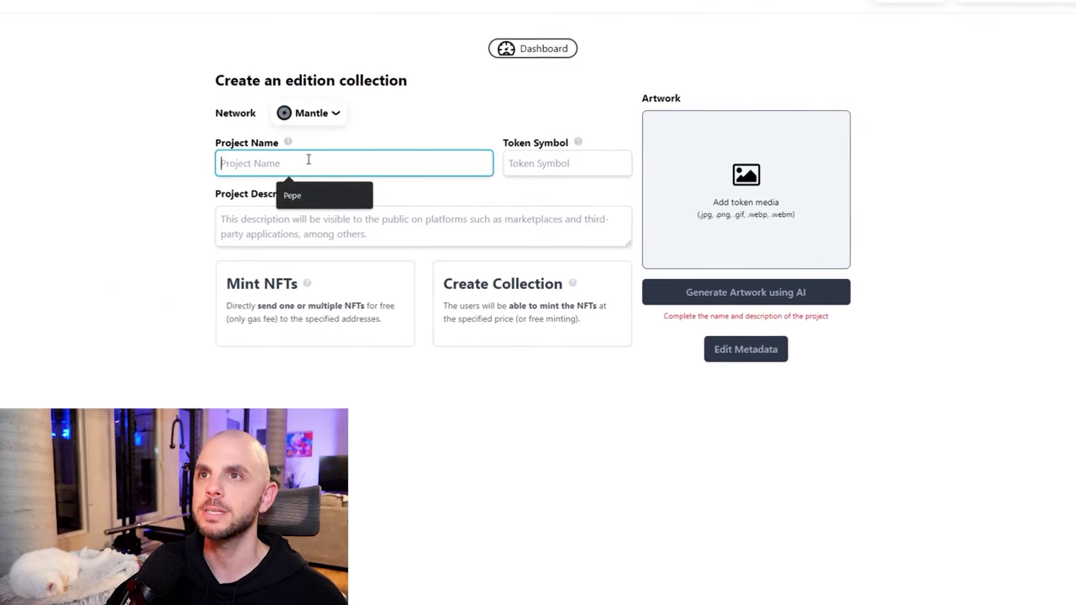
text(Gorilla2)
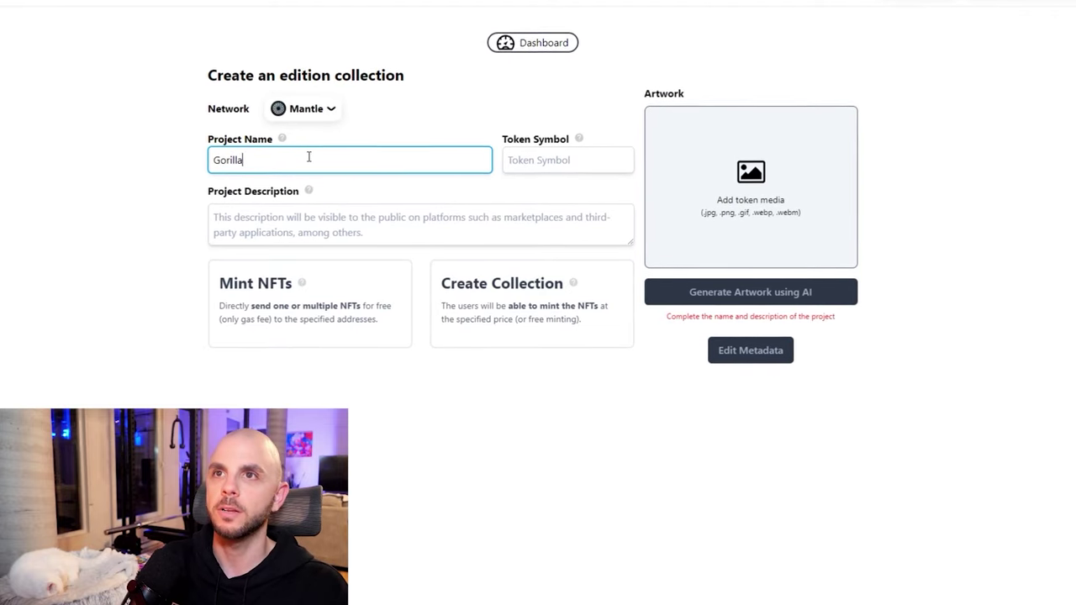
key(Tab)
text(gorilla)
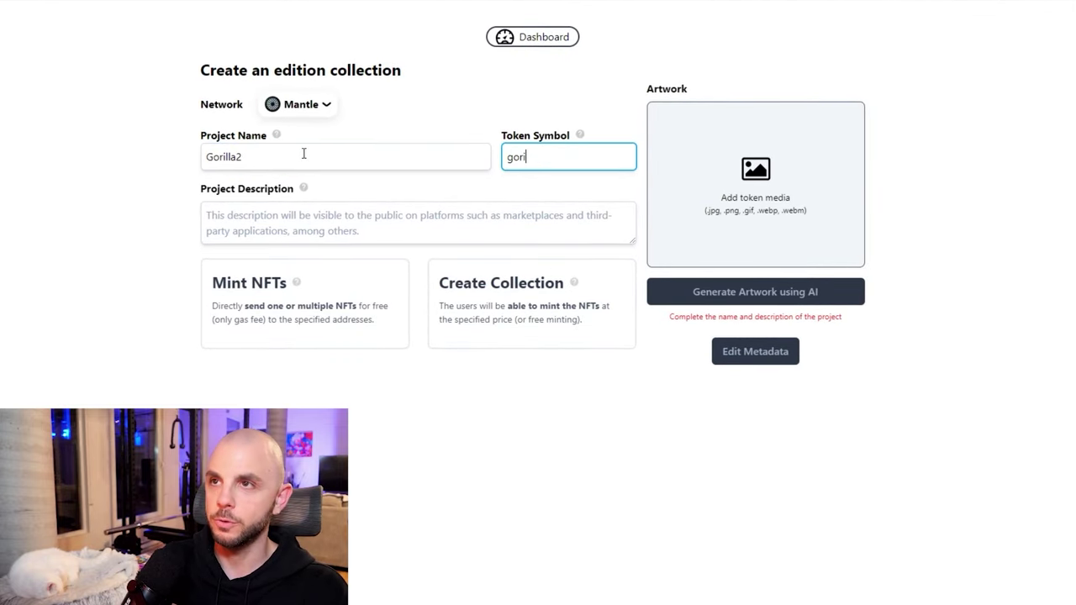
click(373, 229)
text(cg)
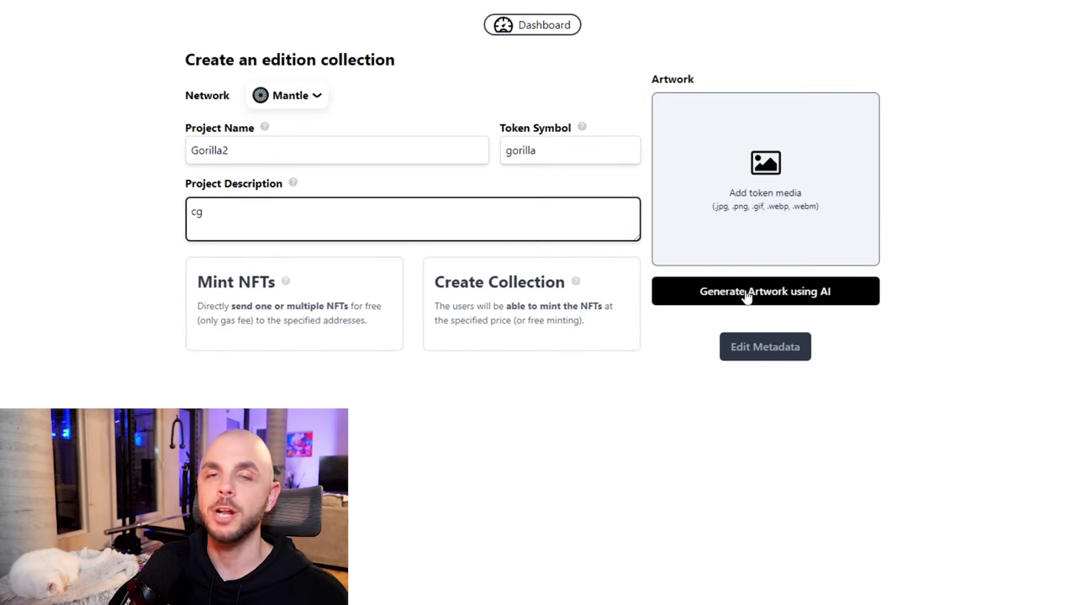
click(774, 292)
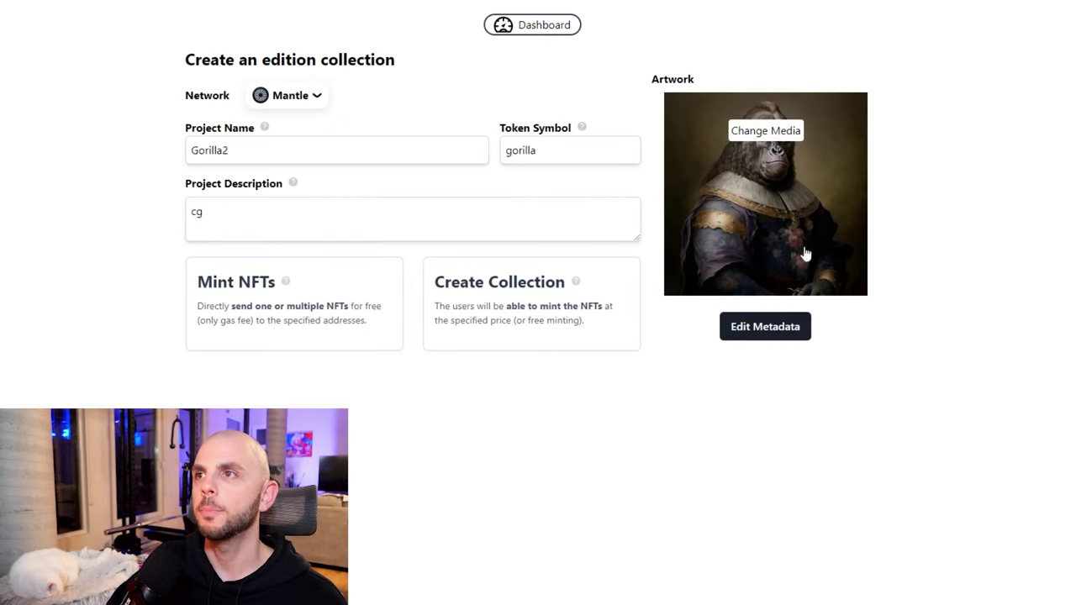
Choose direct minting of NFTs and add the wallet address as receiver of 1 NFT.
click(310, 317)
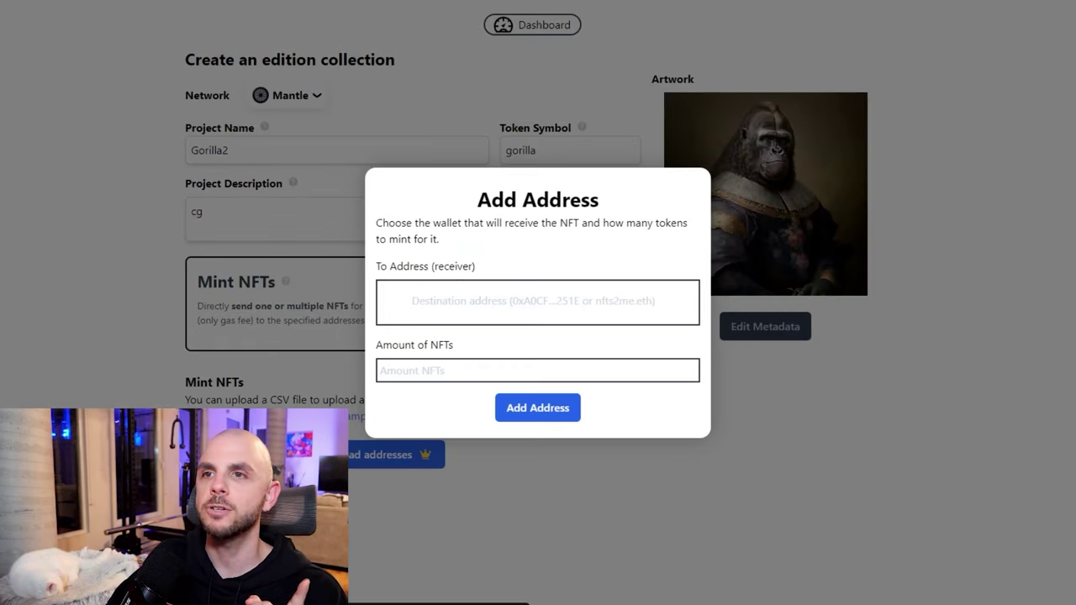
click(442, 319)
click(603, 343)
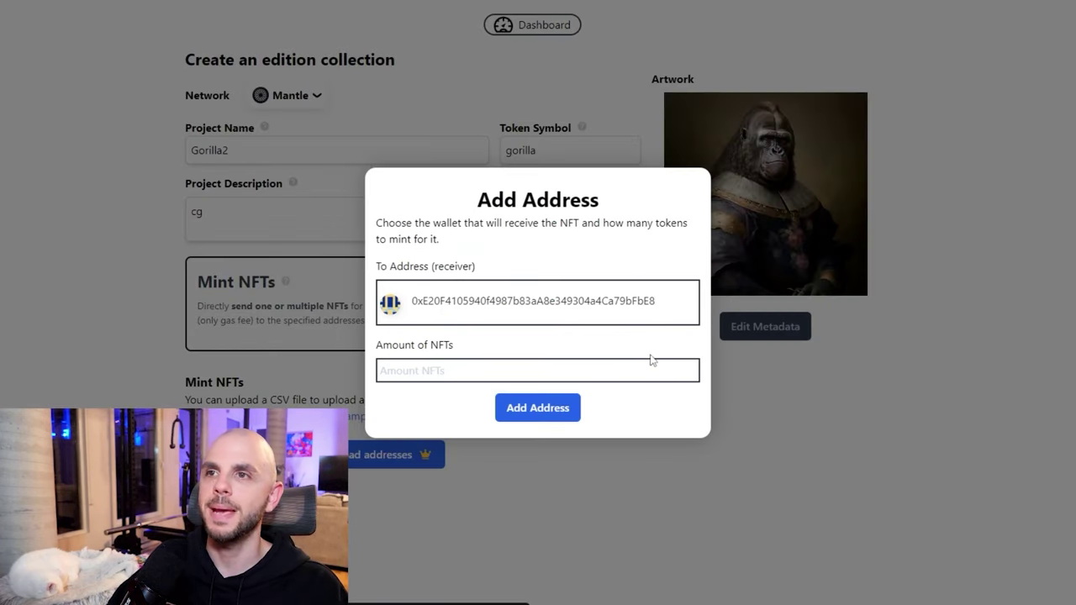
click(475, 367)
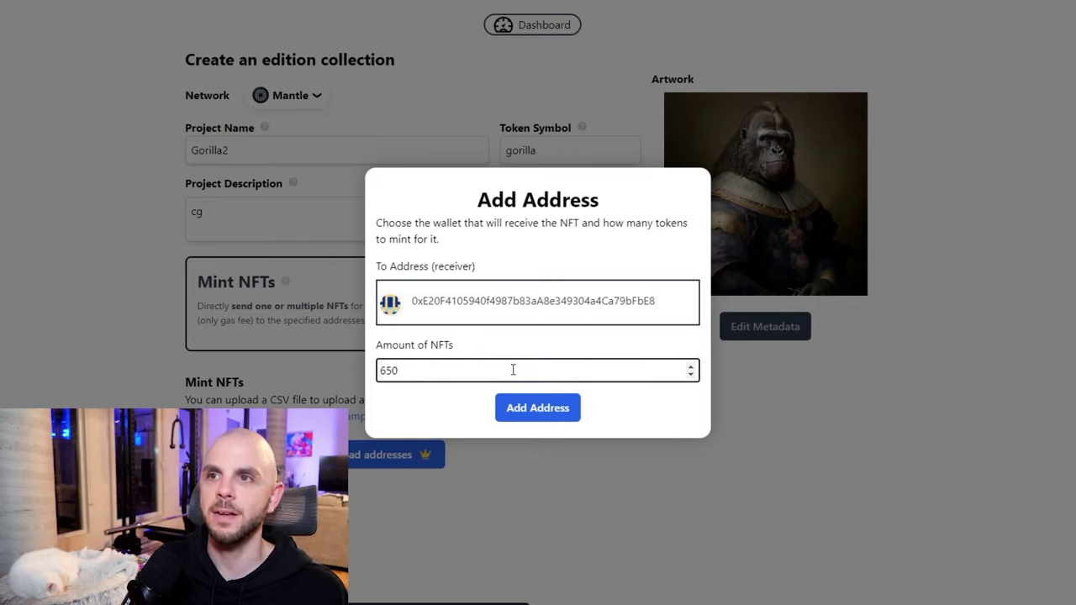
key(BackSpace)
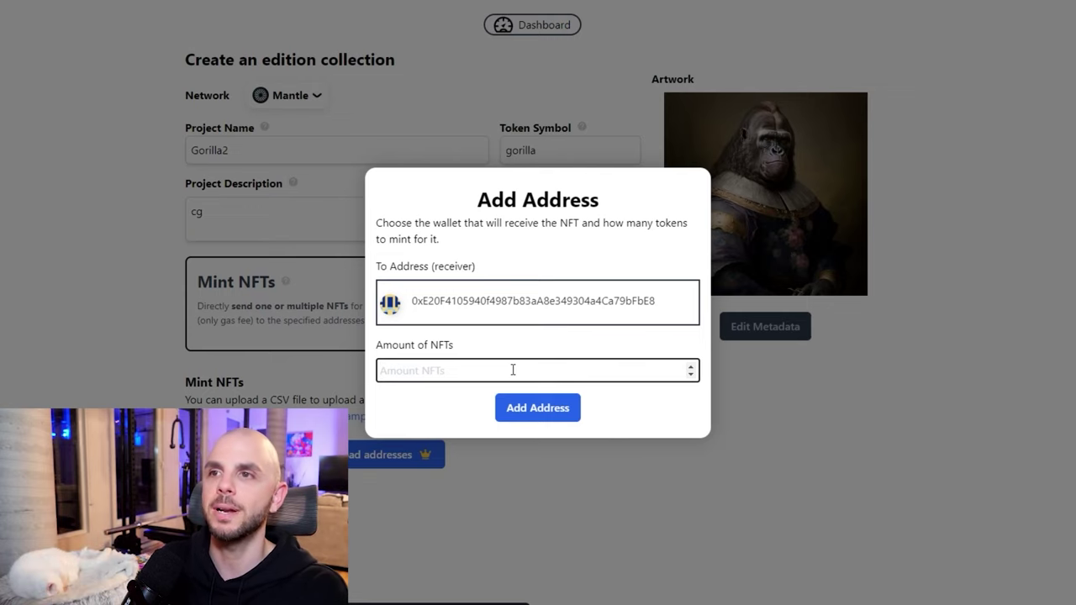
click(536, 409)
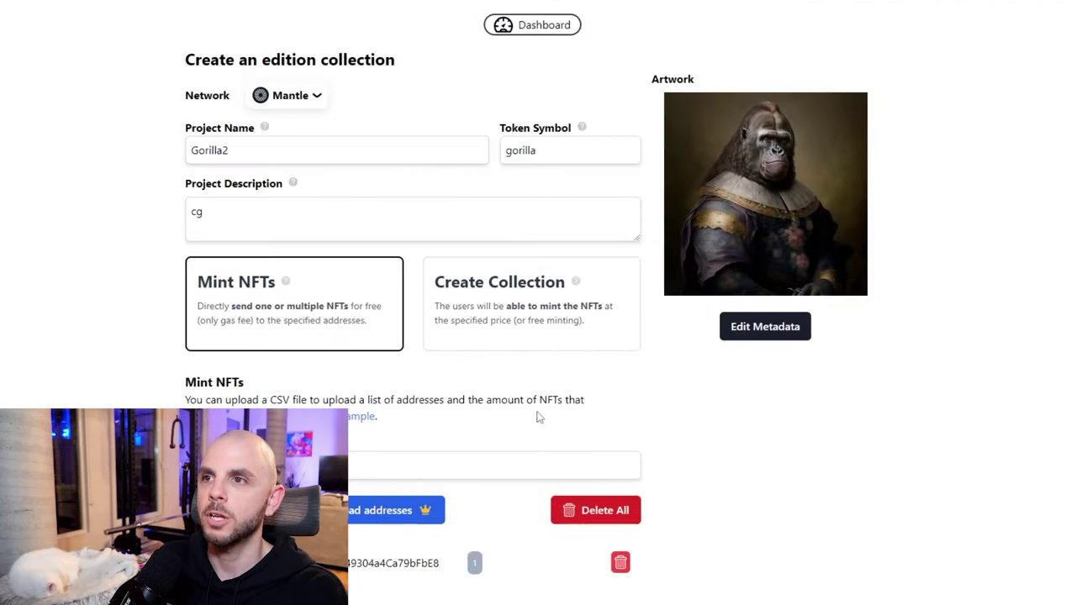
Deploy the Gorilla2 project to Mantle with minting and confirm the contract transaction in the wallet.
scroll(412, 510, down, 4)
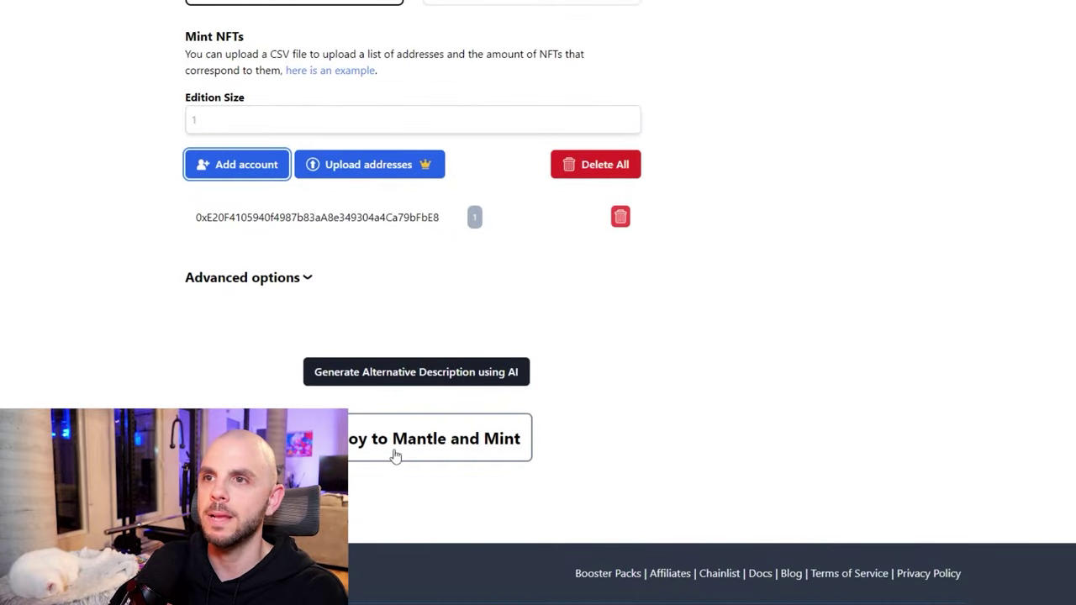
click(423, 443)
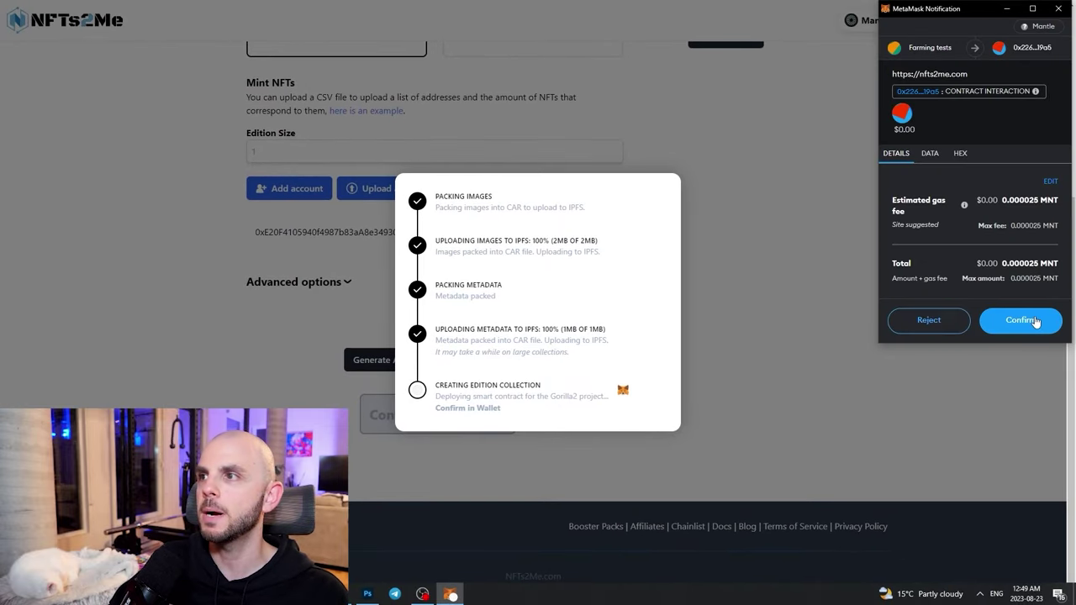
click(1034, 321)
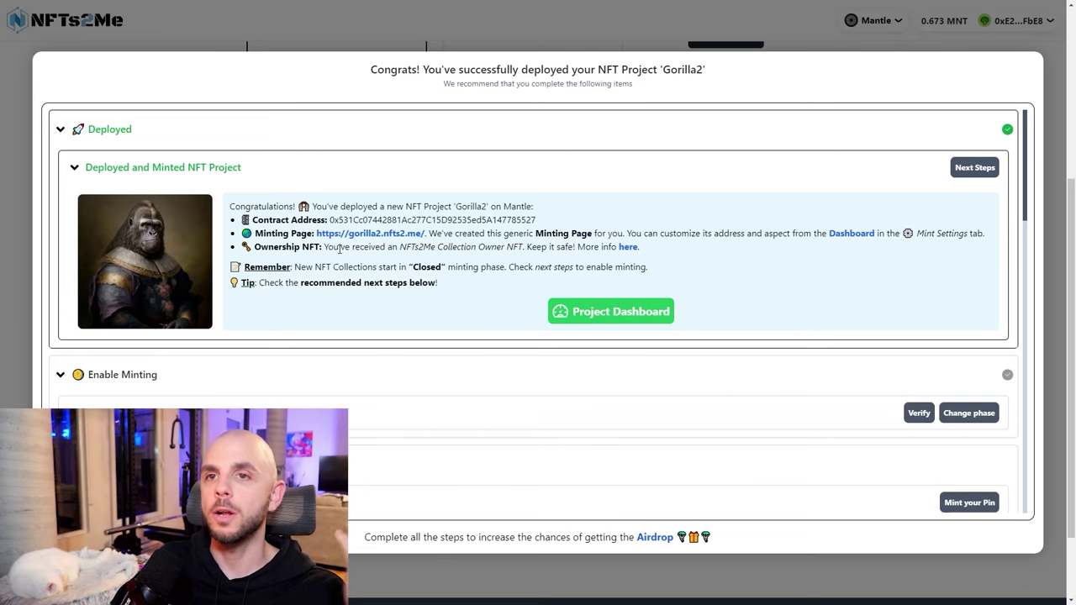
Review the deployment summary, the recommended next steps and the airdrop note for the Gorilla2 project.
scroll(342, 245, down, 10)
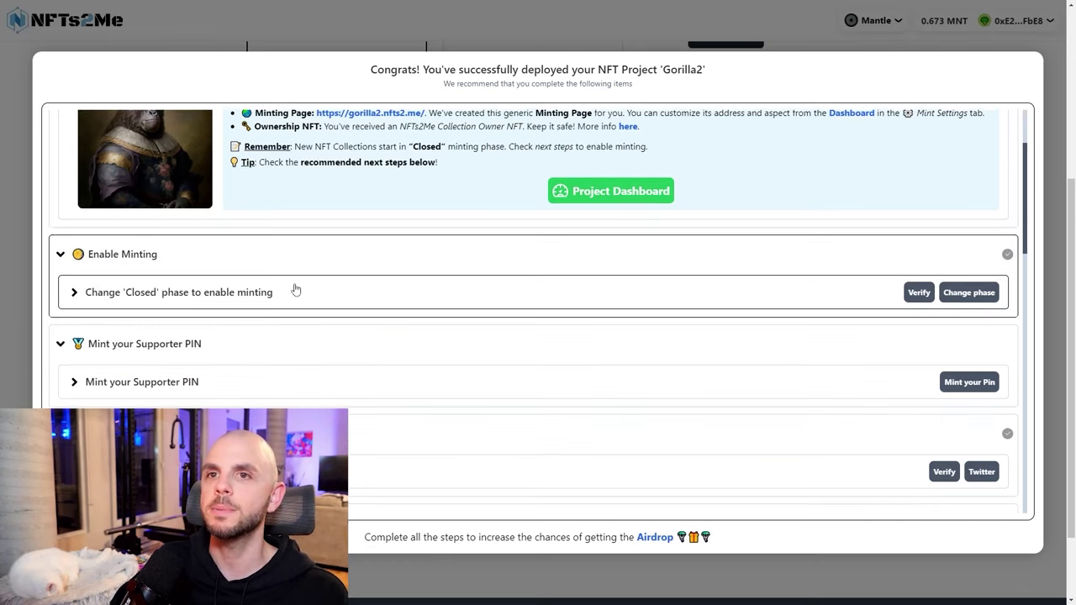
drag(359, 532, 705, 536)
scroll(696, 432, up, 5)
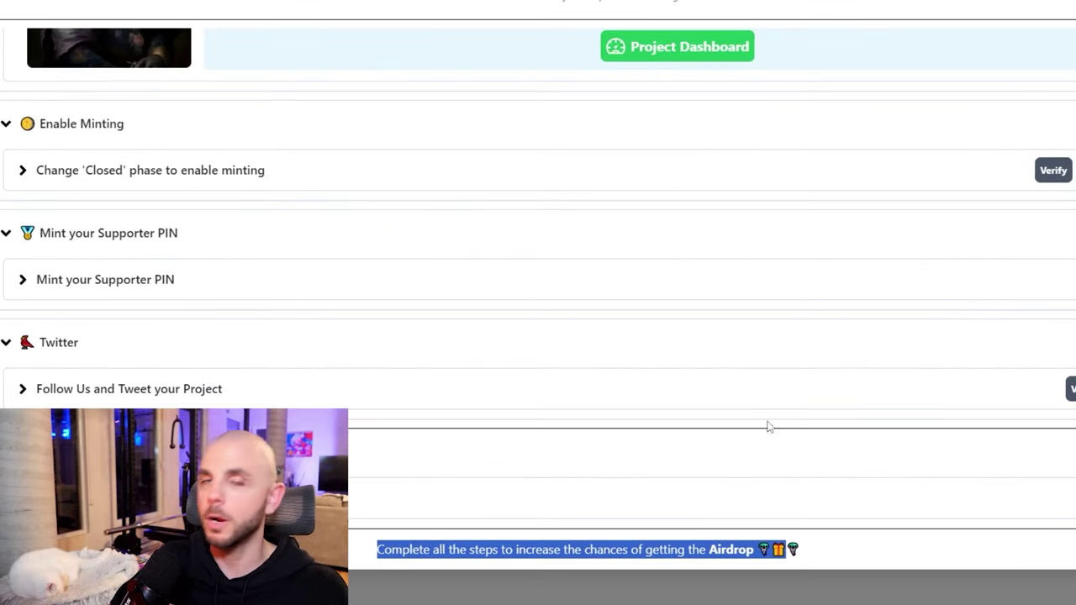
scroll(228, 216, up, 4)
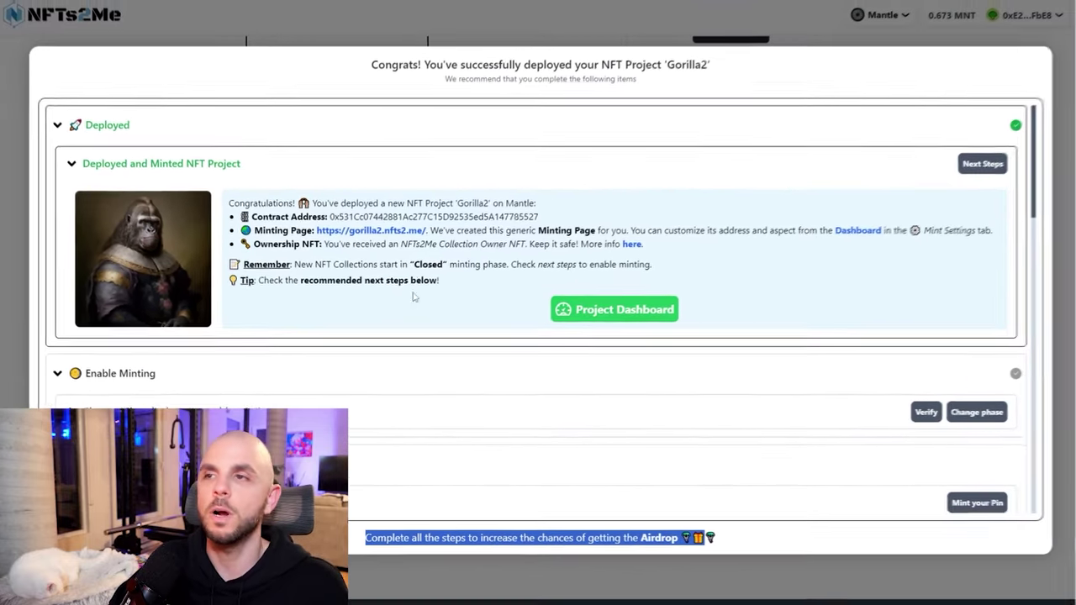
scroll(420, 277, down, 5)
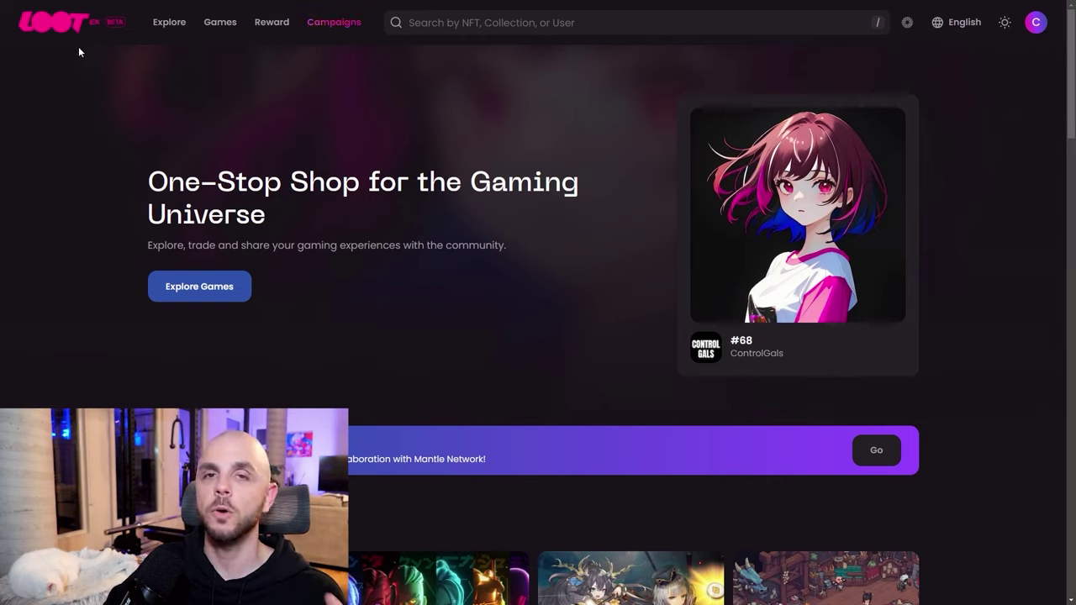
Go to the profile's NFT inventory and open the Gorilla #1 item.
click(1034, 33)
click(880, 82)
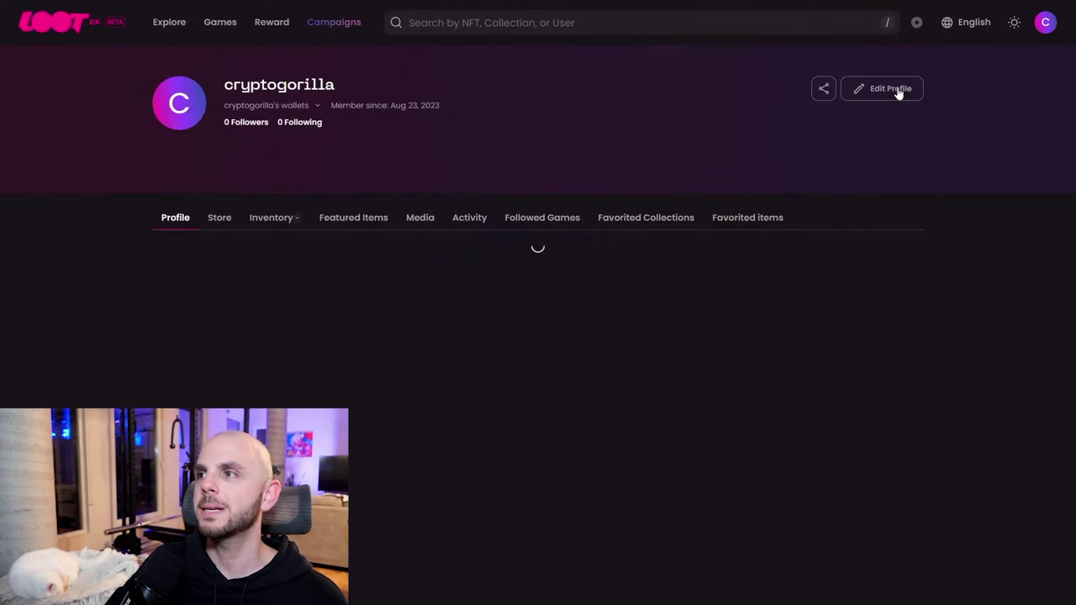
click(269, 218)
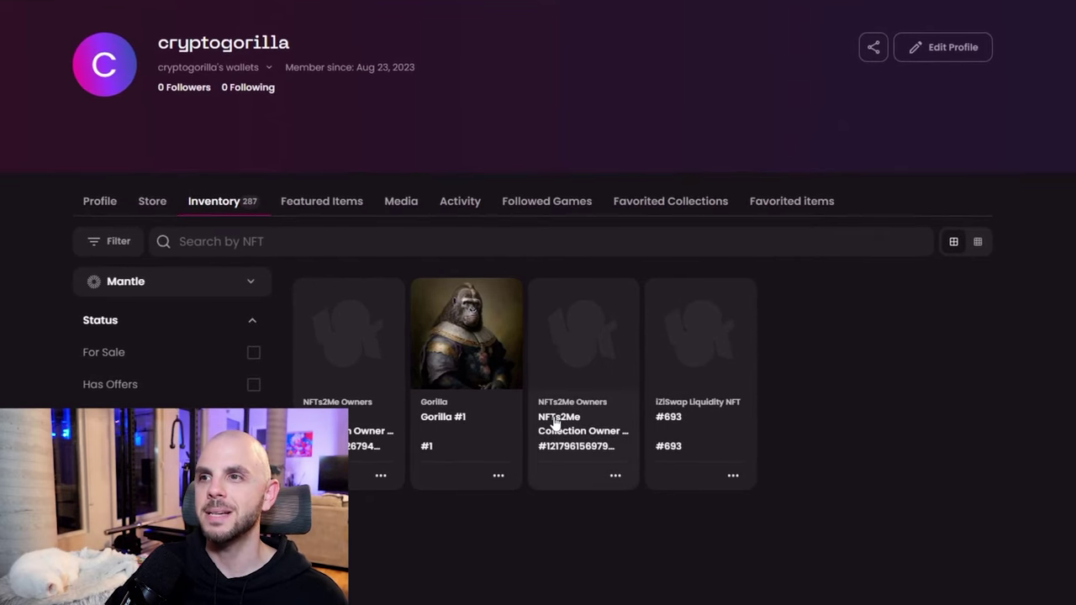
click(367, 422)
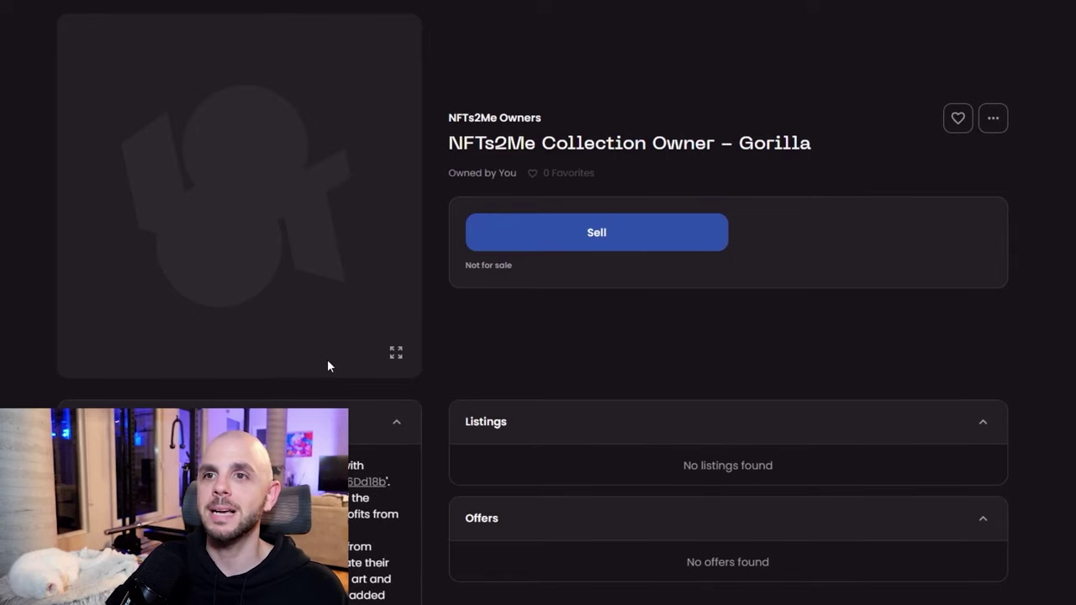
key(alt+Left)
click(437, 392)
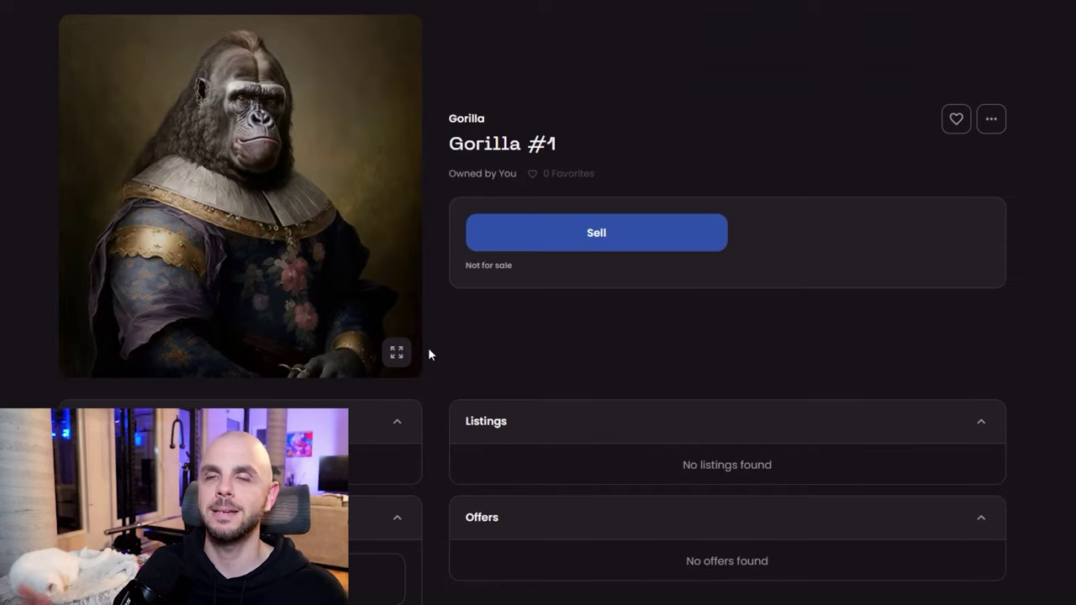
List Gorilla #1 for sale at 0.1 MNT with a 7-day duration and sign the listing with the wallet.
click(596, 239)
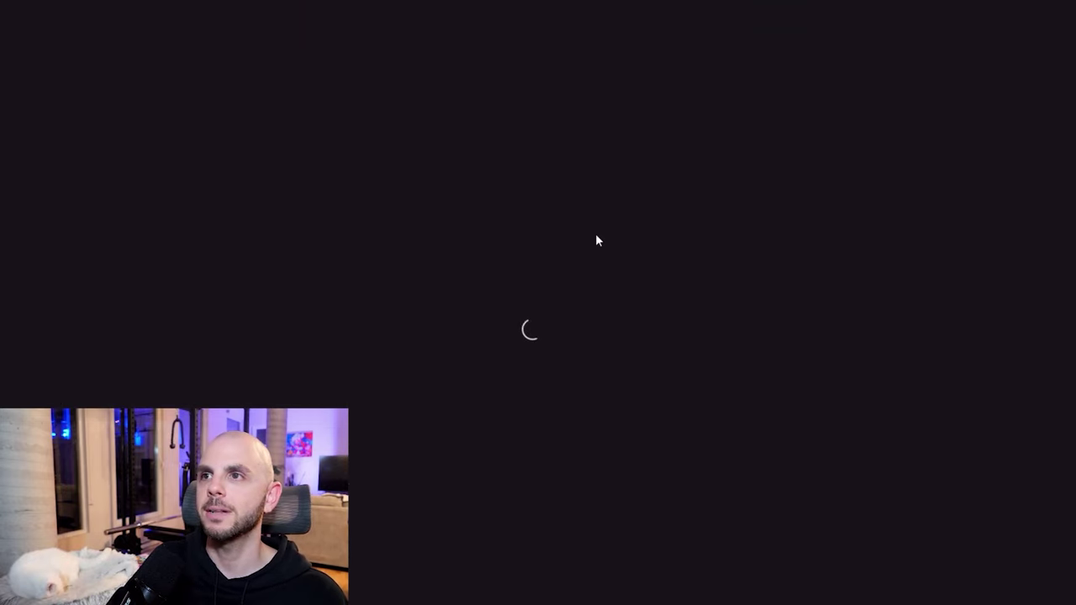
text(0.1)
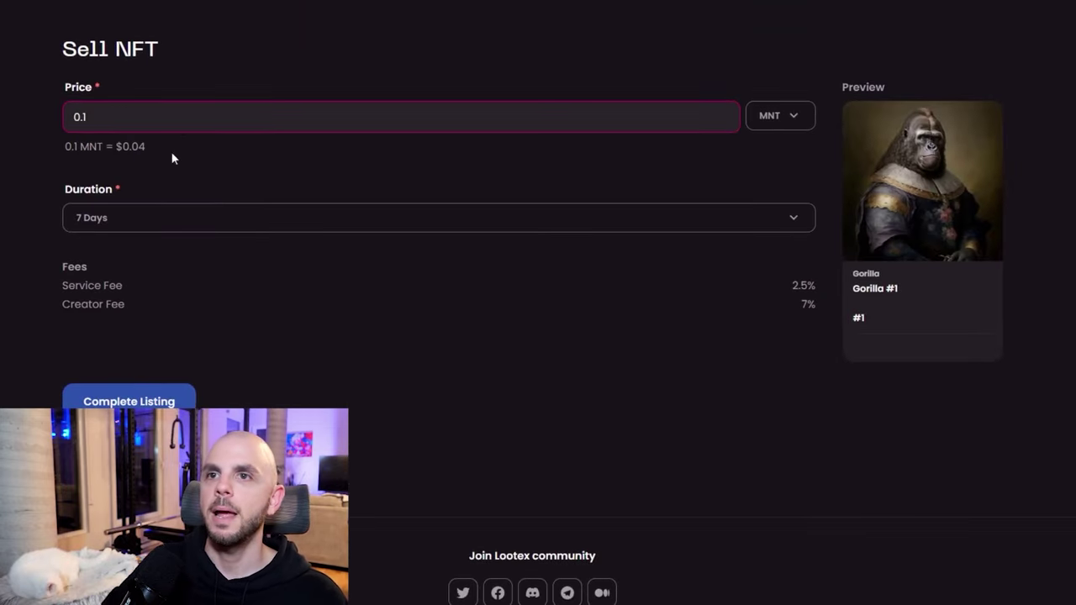
click(162, 403)
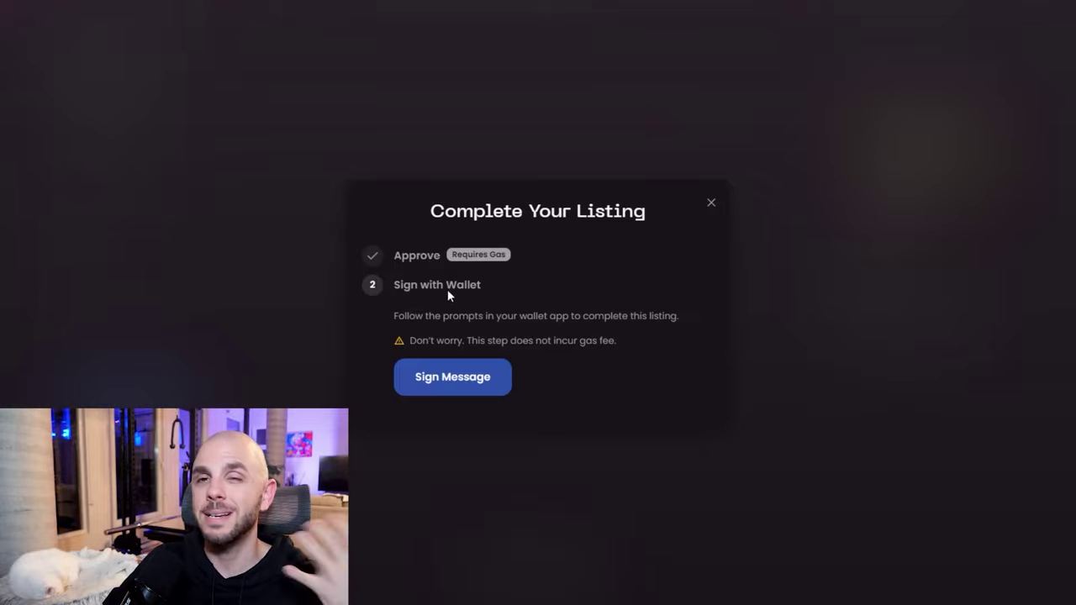
click(448, 385)
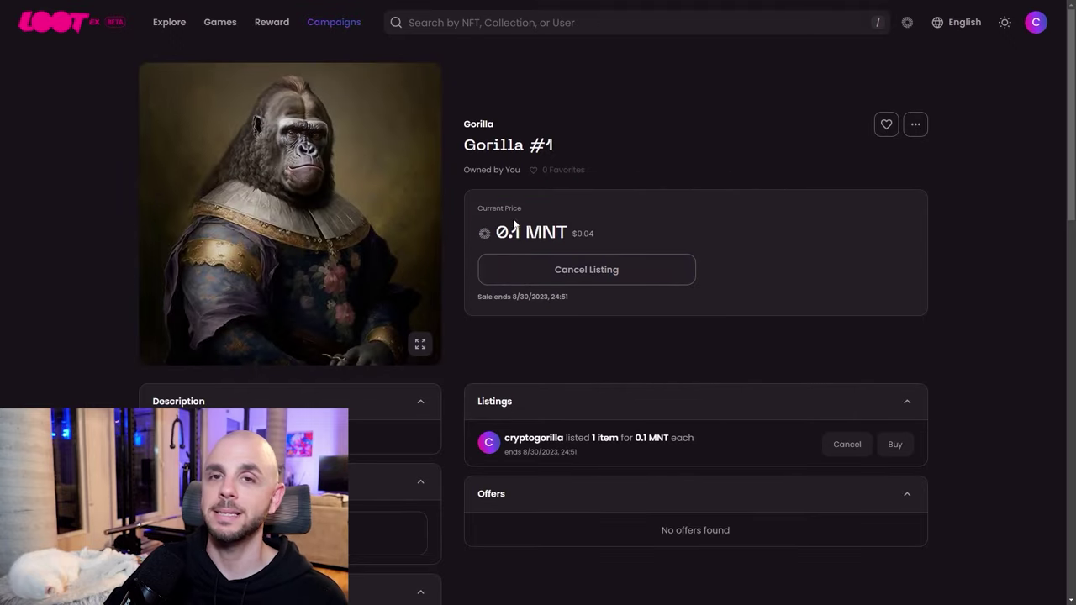
Filter the marketplace's NFTs on Mantle to those for sale and open the Gorilla #1 listing.
click(166, 25)
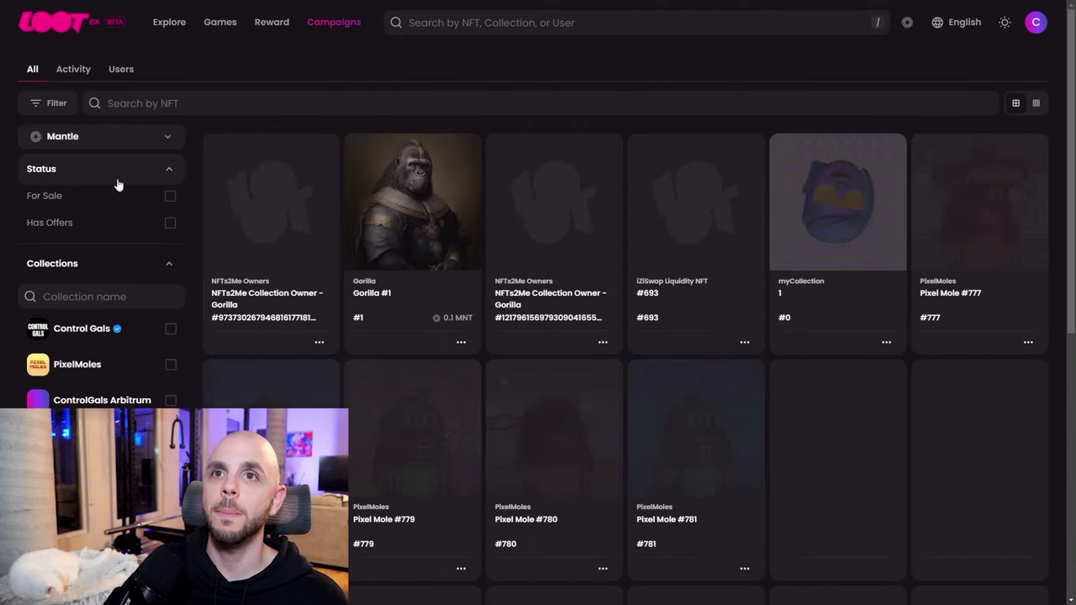
click(170, 196)
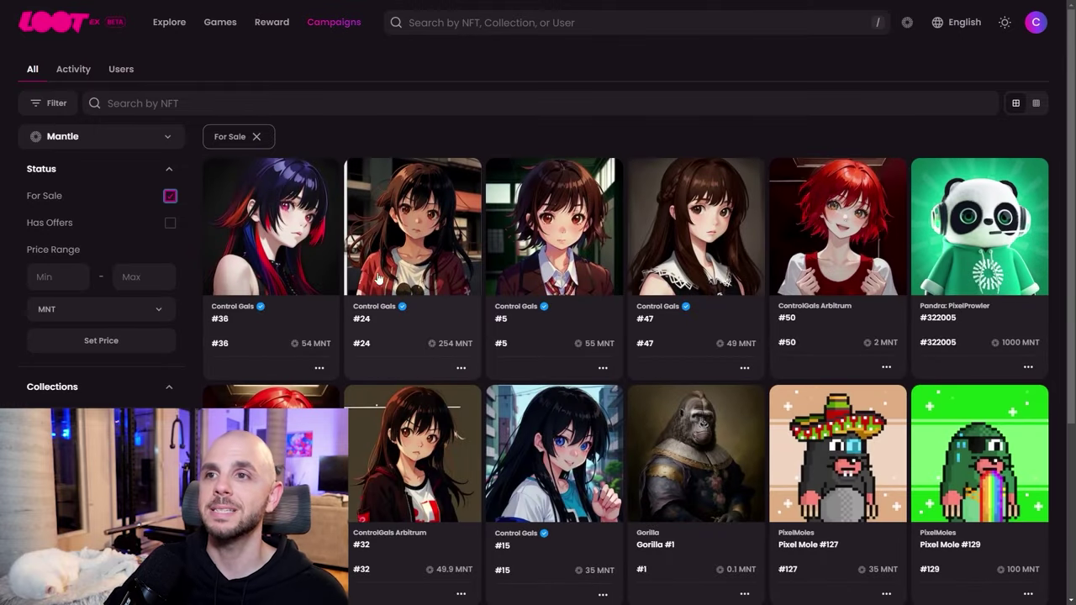
scroll(396, 308, down, 3)
scroll(461, 328, up, 3)
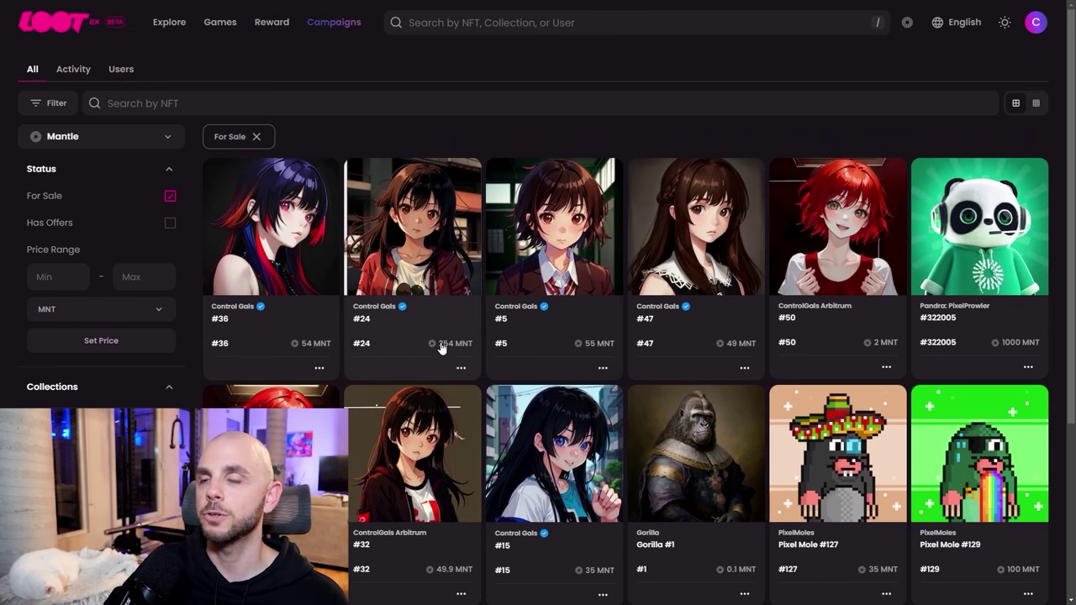
scroll(436, 330, down, 1)
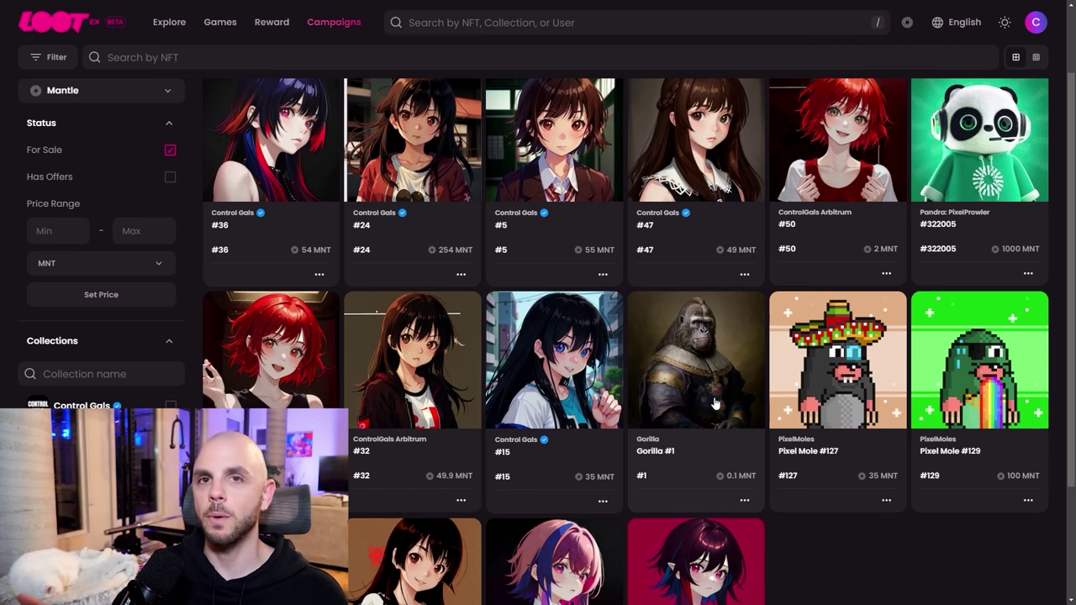
scroll(817, 56, up, 1)
scroll(773, 231, down, 1)
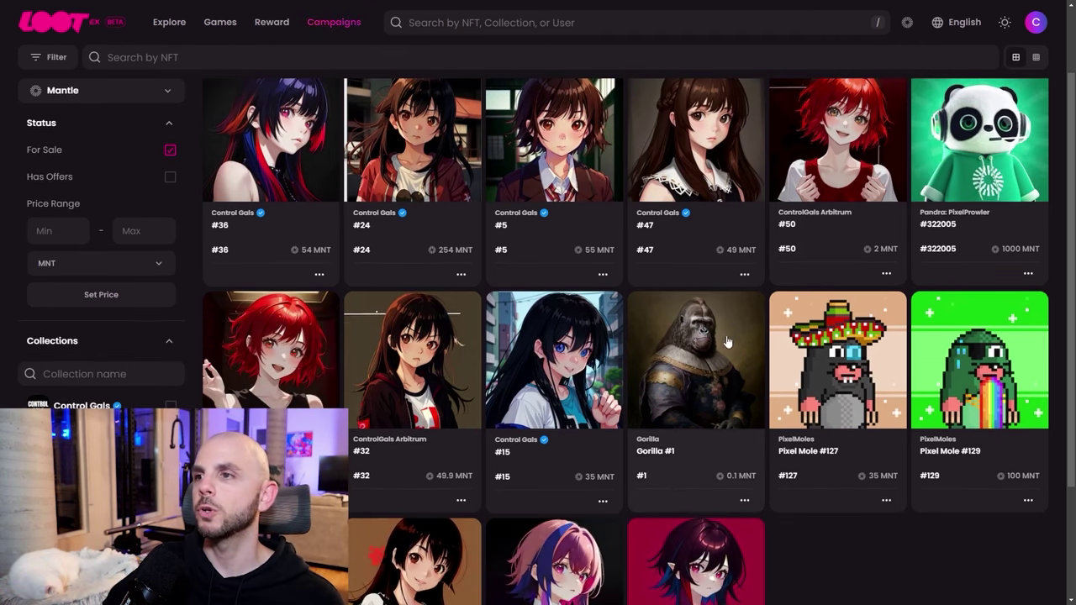
scroll(728, 342, down, 1)
click(700, 358)
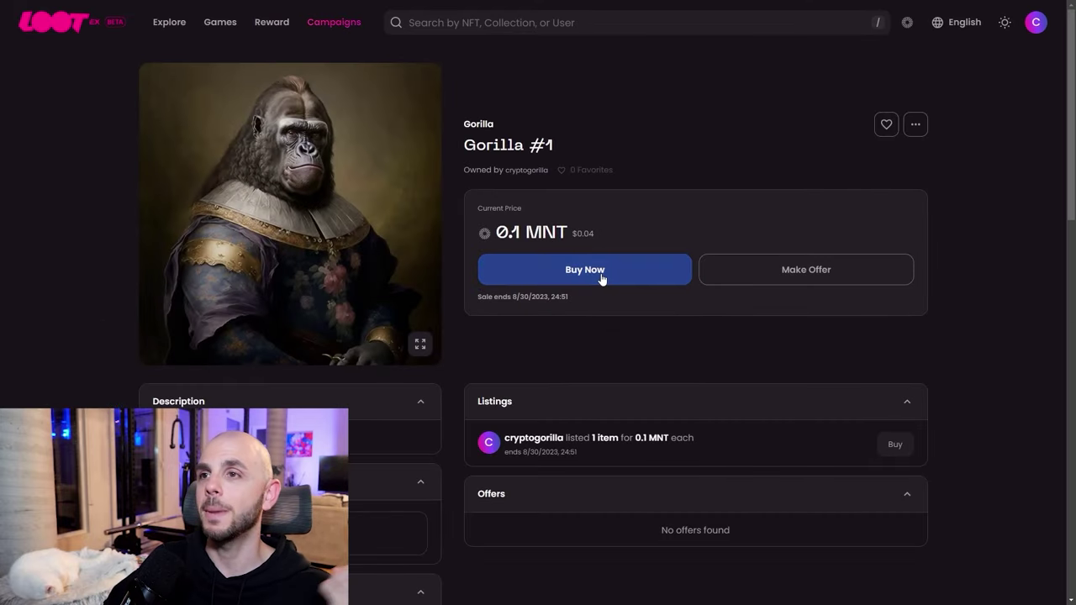
Buy Gorilla #1 for 0.1 MNT, paying with MNT, and confirm the purchase transaction in the wallet.
click(600, 278)
click(541, 430)
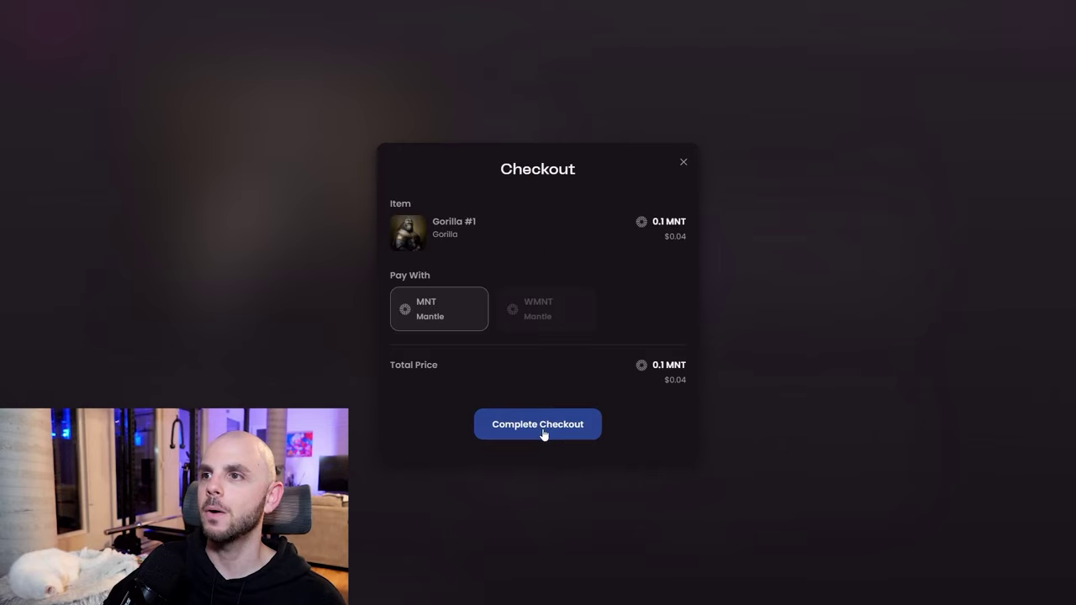
click(544, 427)
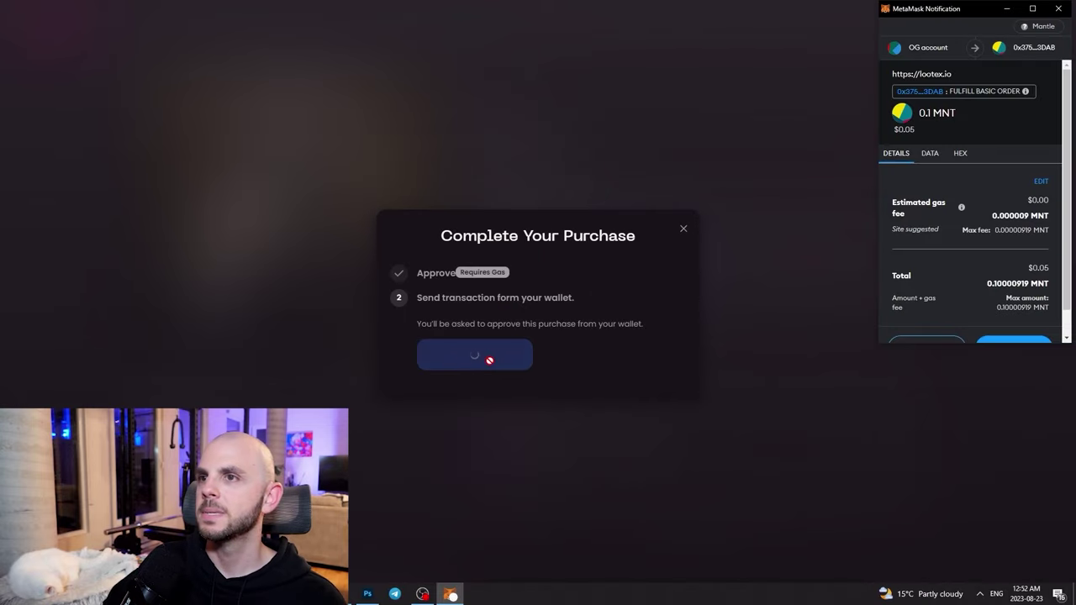
scroll(968, 269, down, 2)
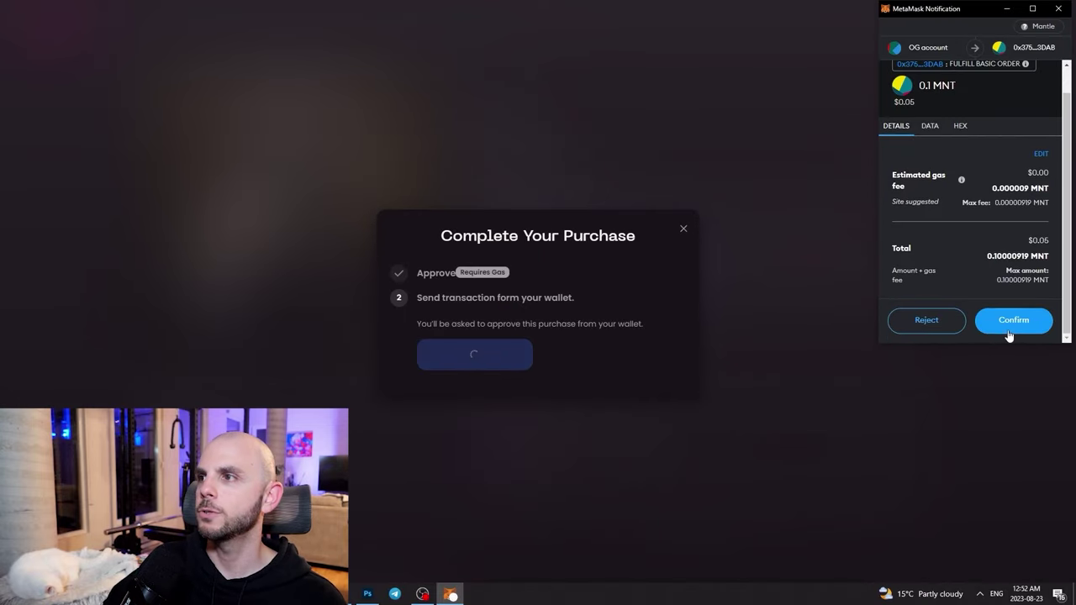
click(1010, 326)
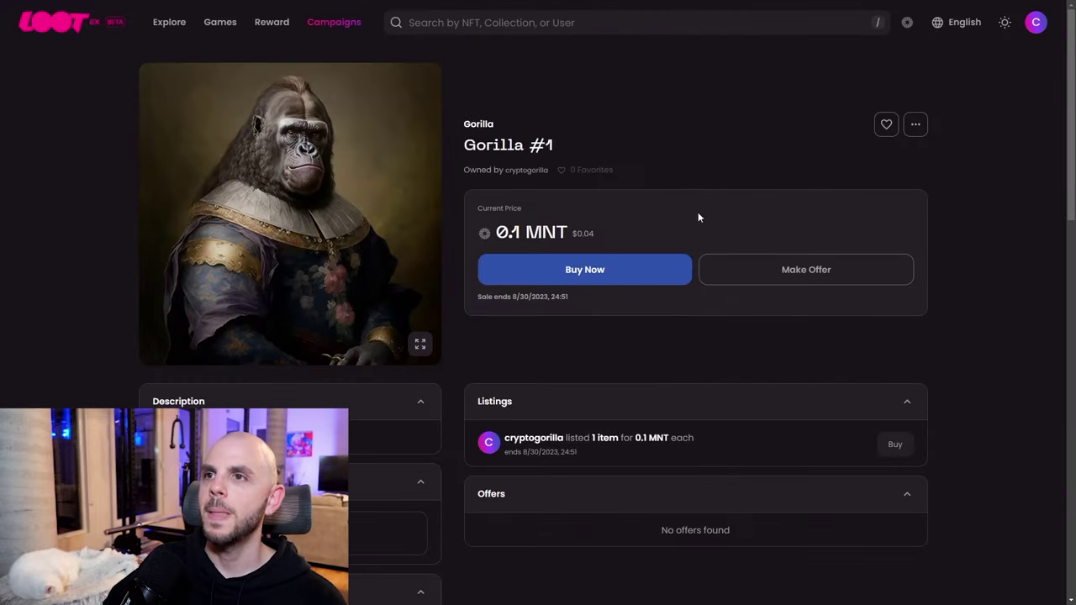